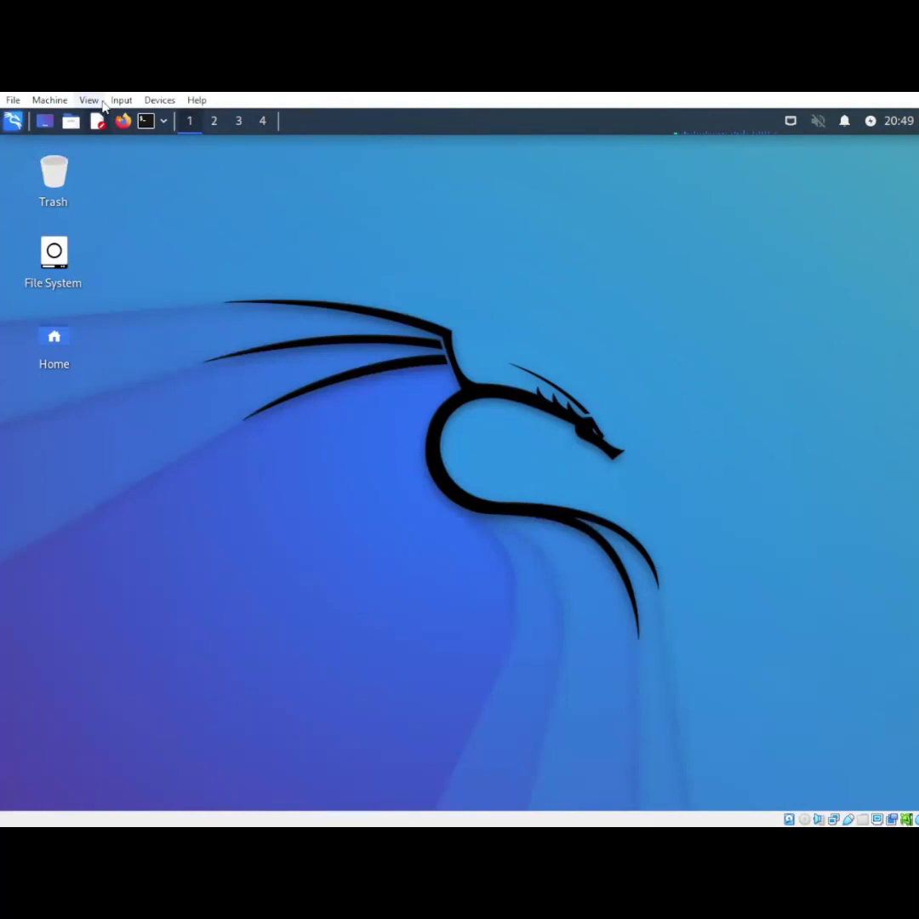
- Open QTerminal and highlight the kali username and kali hostname in the prompt
{"action": "left_click", "coordinate": [145, 120]}
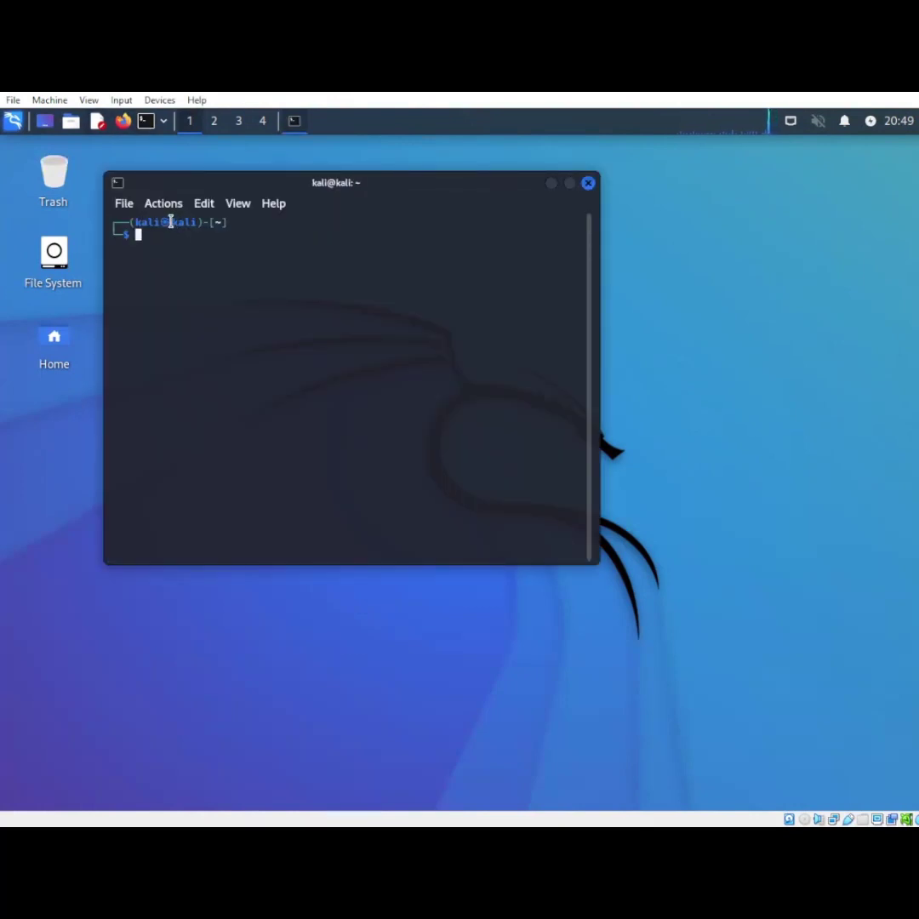
{"action": "mouse_move", "coordinate": [172, 222]}
{"action": "left_mouse_down"}
{"action": "mouse_move", "coordinate": [202, 222]}
{"action": "mouse_move", "coordinate": [135, 222]}
{"action": "left_mouse_up"}
{"action": "left_click", "coordinate": [180, 253]}
{"action": "left_click_drag", "start_coordinate": [172, 221], "coordinate": [187, 230]}
{"action": "left_click", "coordinate": [191, 256]}
{"action": "left_click_drag", "start_coordinate": [160, 222], "coordinate": [136, 221]}
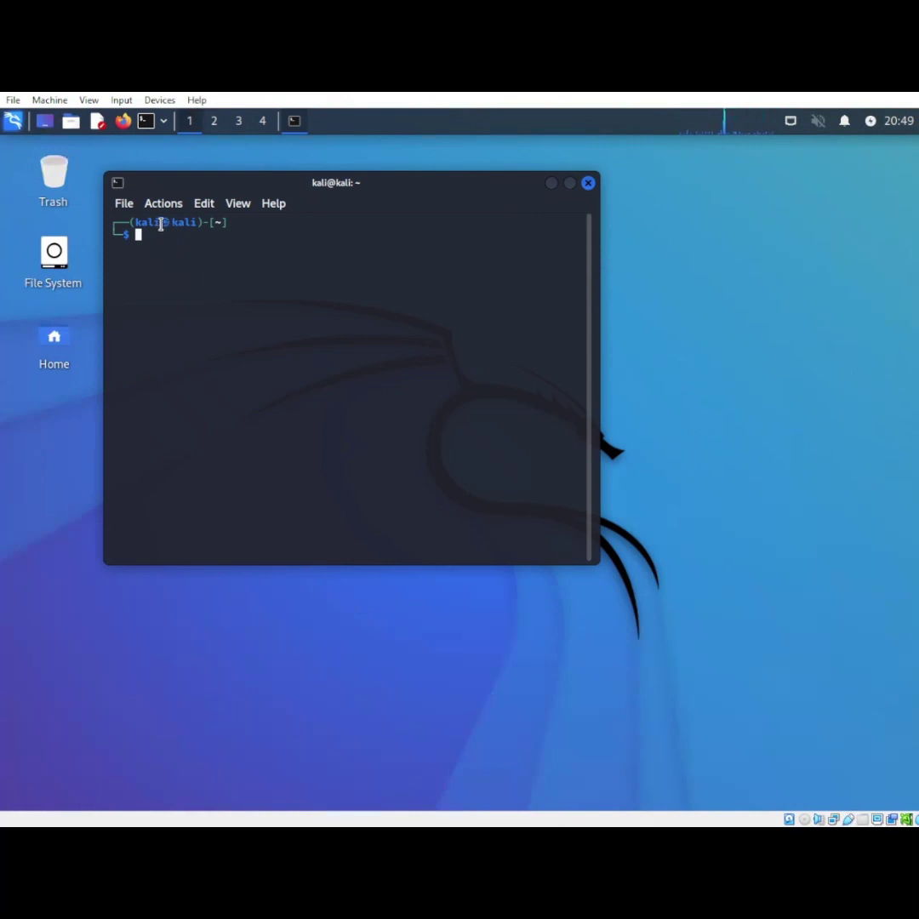
{"action": "left_click", "coordinate": [183, 261]}
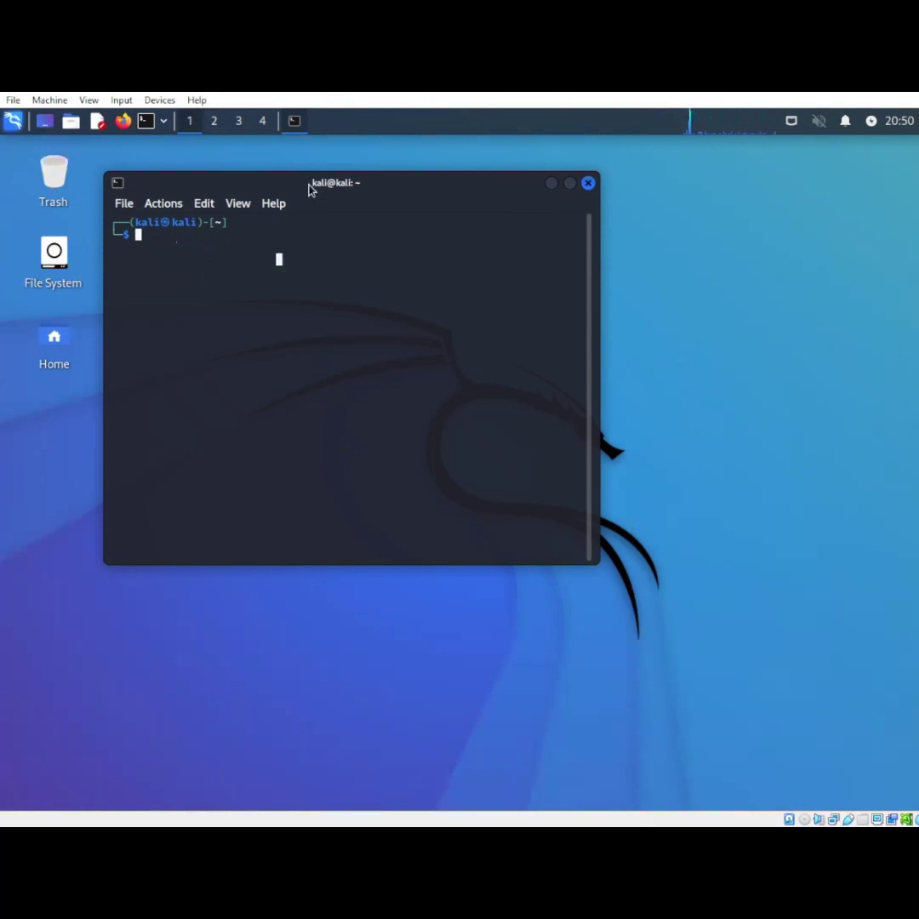
- Run hostnamectl set-hostname hecker after correcting the misspelled subcommand
{"action": "left_click_drag", "start_coordinate": [279, 259], "coordinate": [298, 283]}
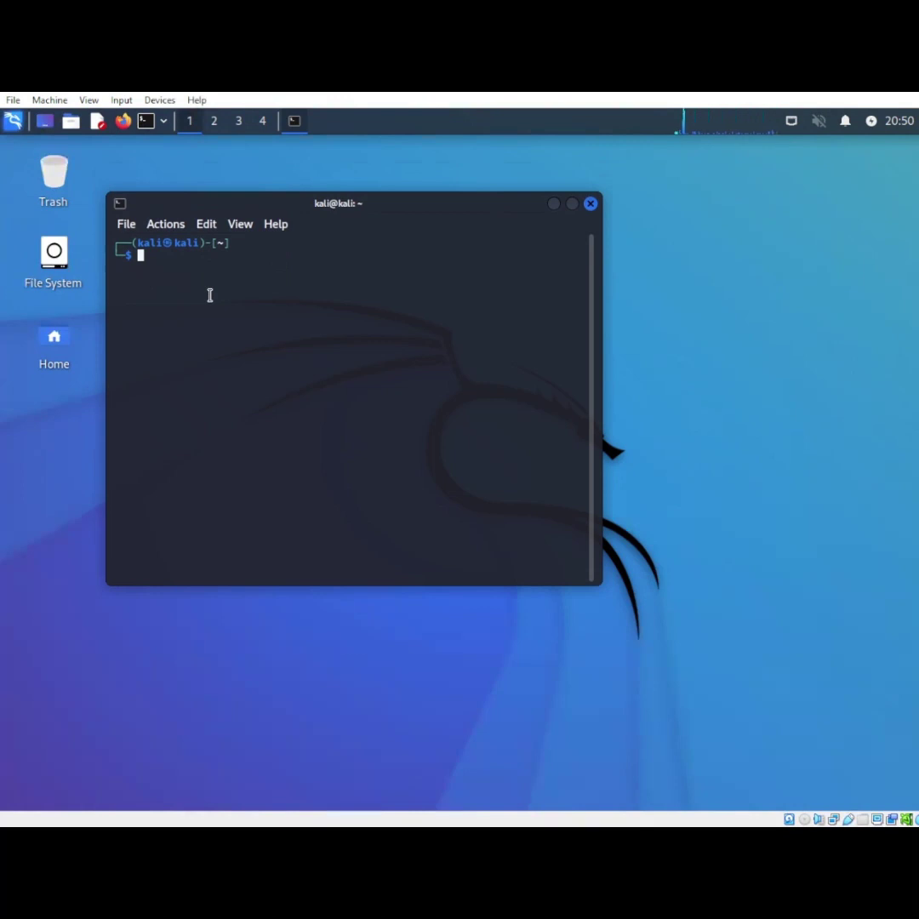
{"action": "type", "text": "host"}
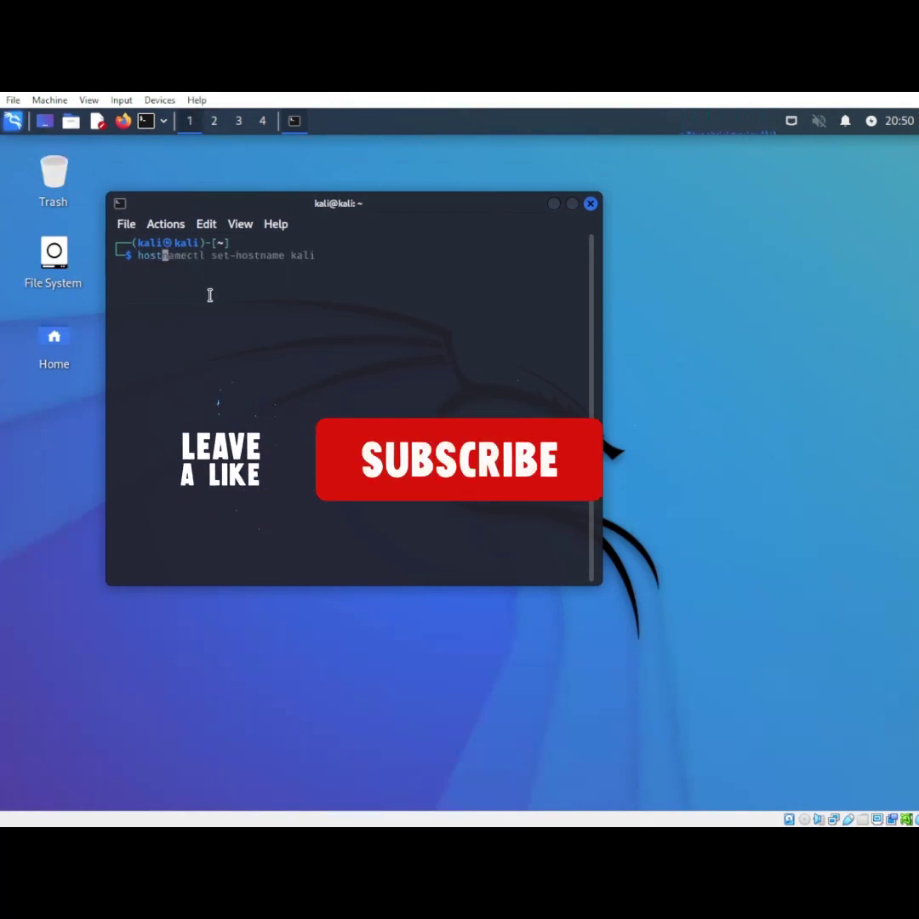
{"action": "type", "text": "name"}
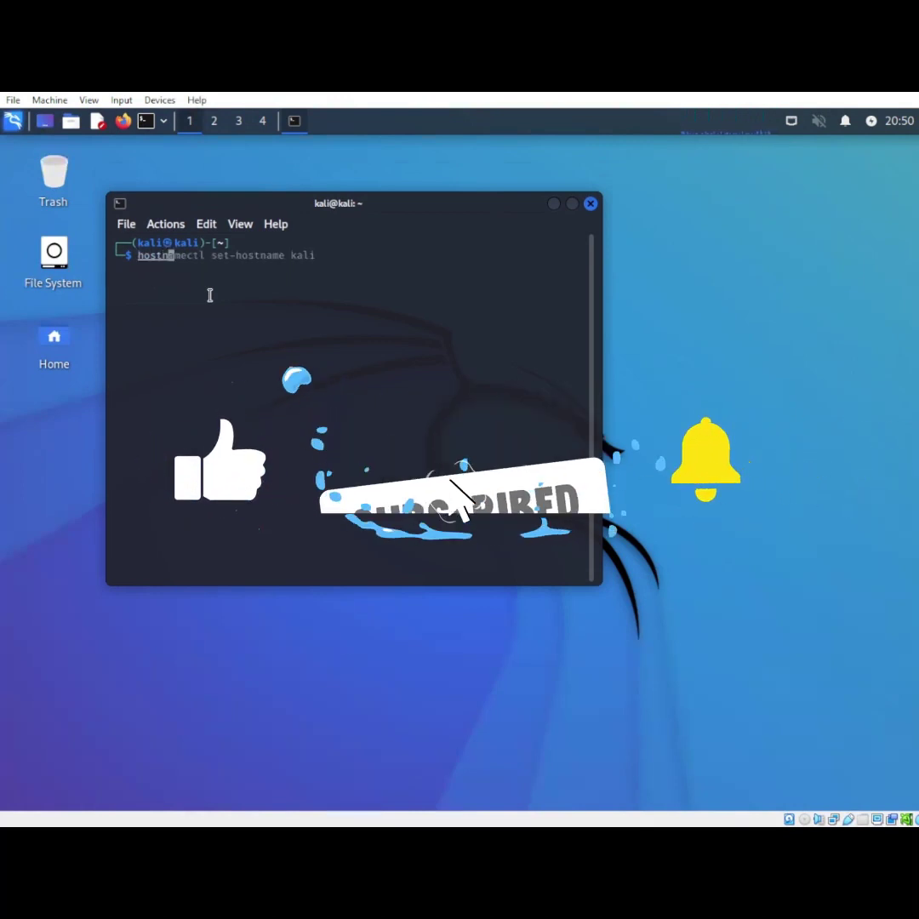
{"action": "type", "text": "ctl set"}
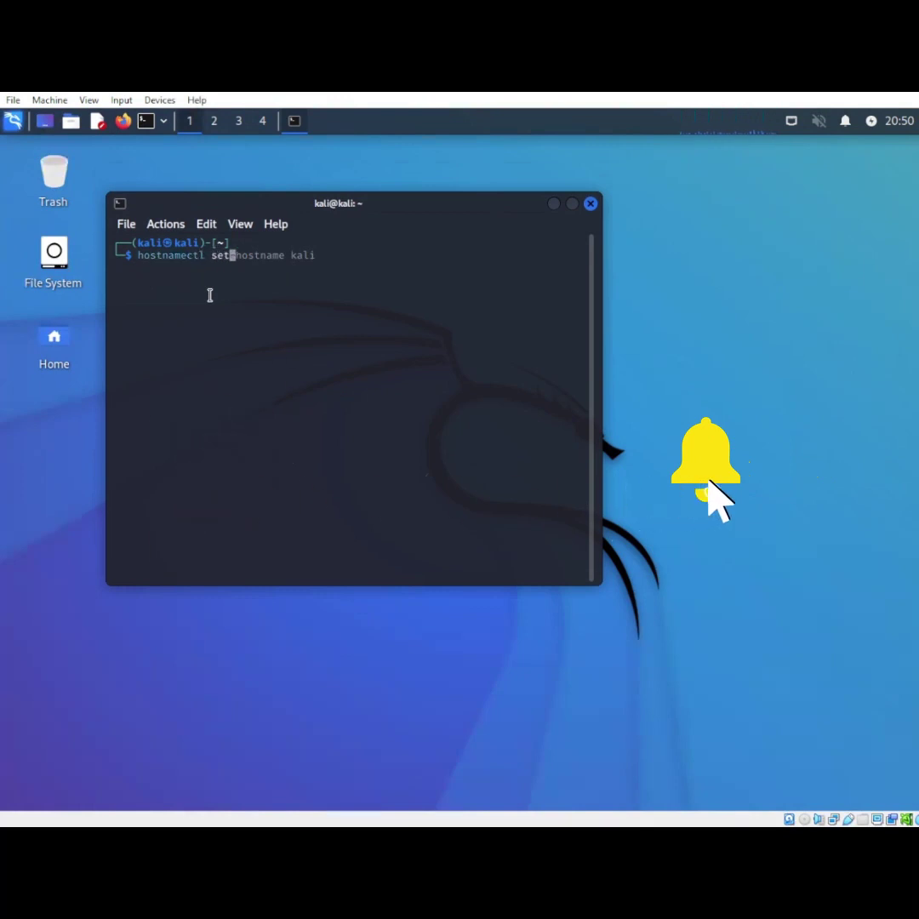
{"action": "type", "text": "-hostnmae"}
{"action": "key", "text": "BackSpace"}
{"action": "key", "text": "BackSpace"}
{"action": "key", "text": "BackSpace"}
{"action": "type", "text": "ame"}
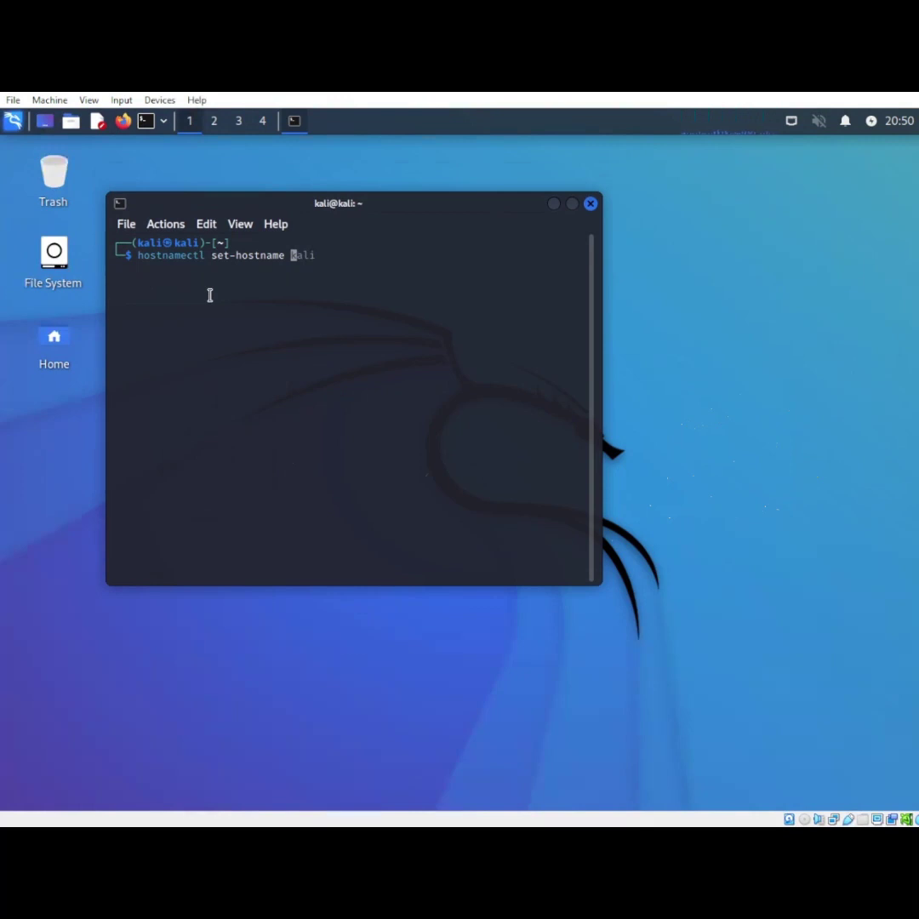
{"action": "type", "text": "hecker"}
{"action": "key", "text": "Return"}
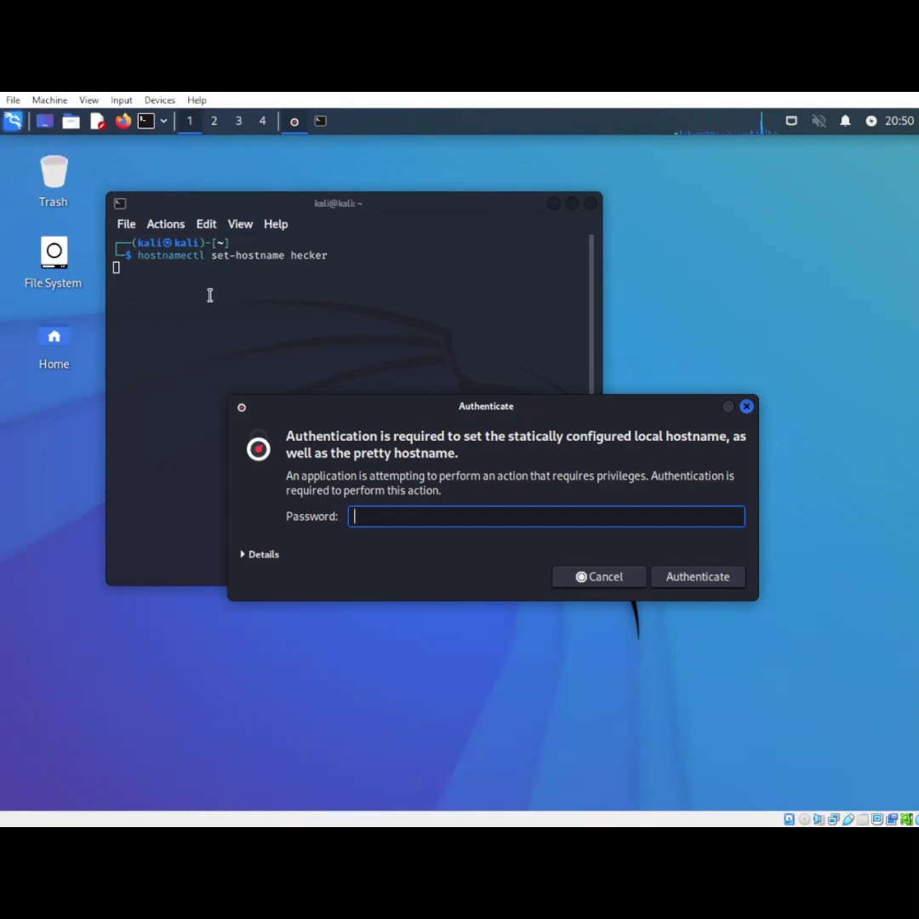
{"action": "type", "text": "kali"}
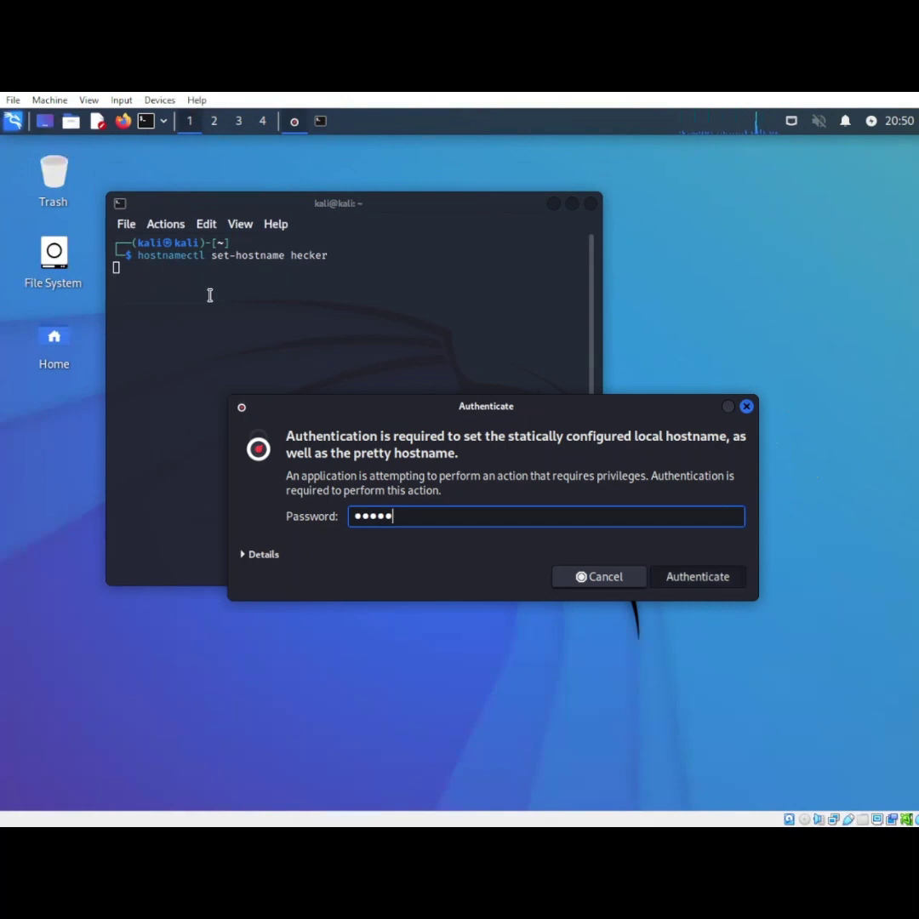
- Authenticate the hostname change after one failed password attempt, then exit the terminal
{"action": "key", "text": "Return"}
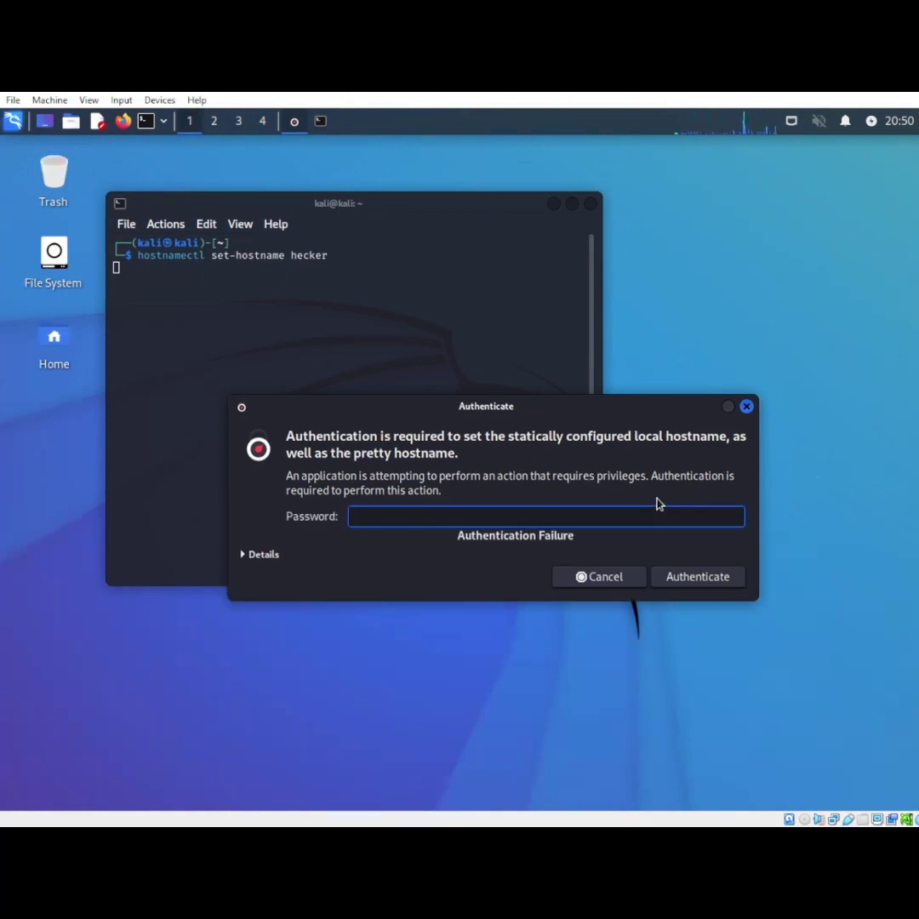
{"action": "key", "text": "Return"}
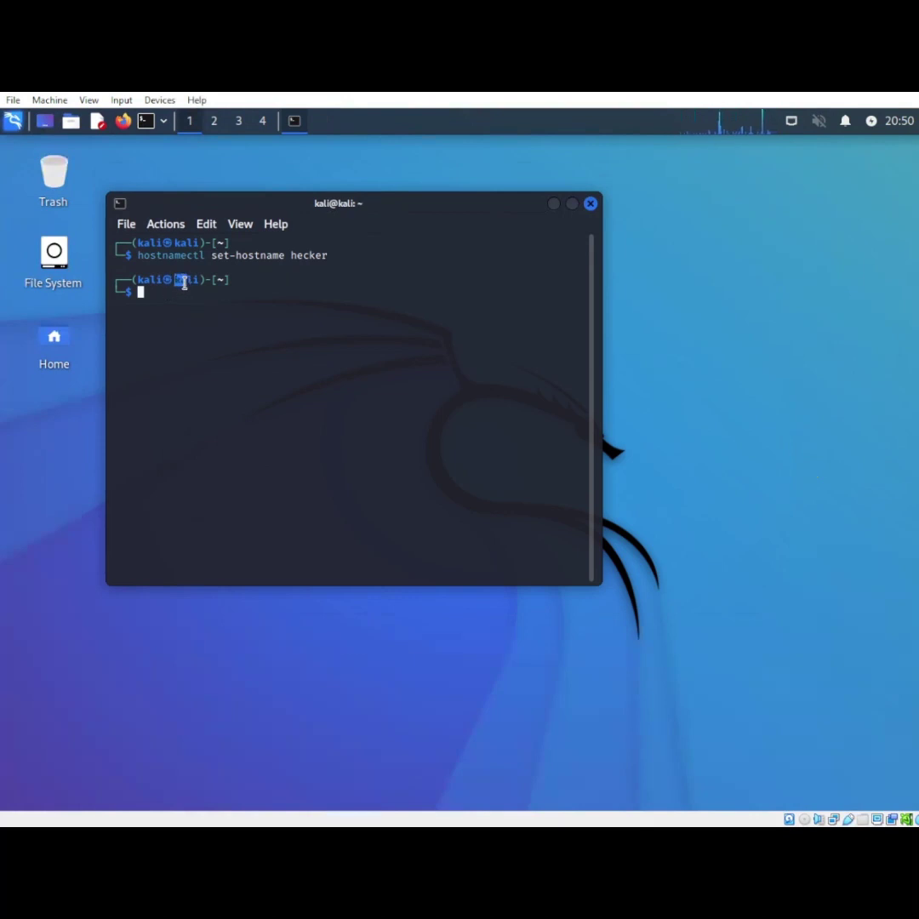
{"action": "left_click_drag", "start_coordinate": [176, 281], "coordinate": [211, 324]}
{"action": "left_click", "coordinate": [289, 344]}
{"action": "type", "text": "exit"}
{"action": "key", "text": "Return"}
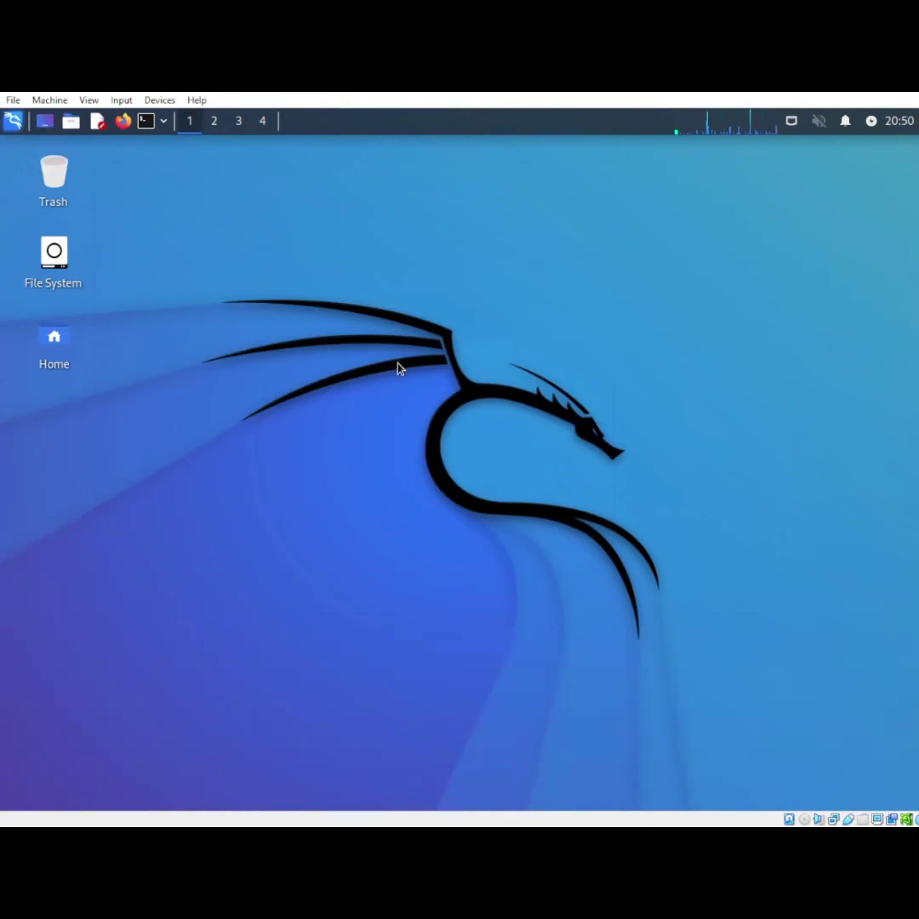
- Open a new terminal and highlight the hecker hostname in the kali@hecker prompt
{"action": "left_click", "coordinate": [146, 121]}
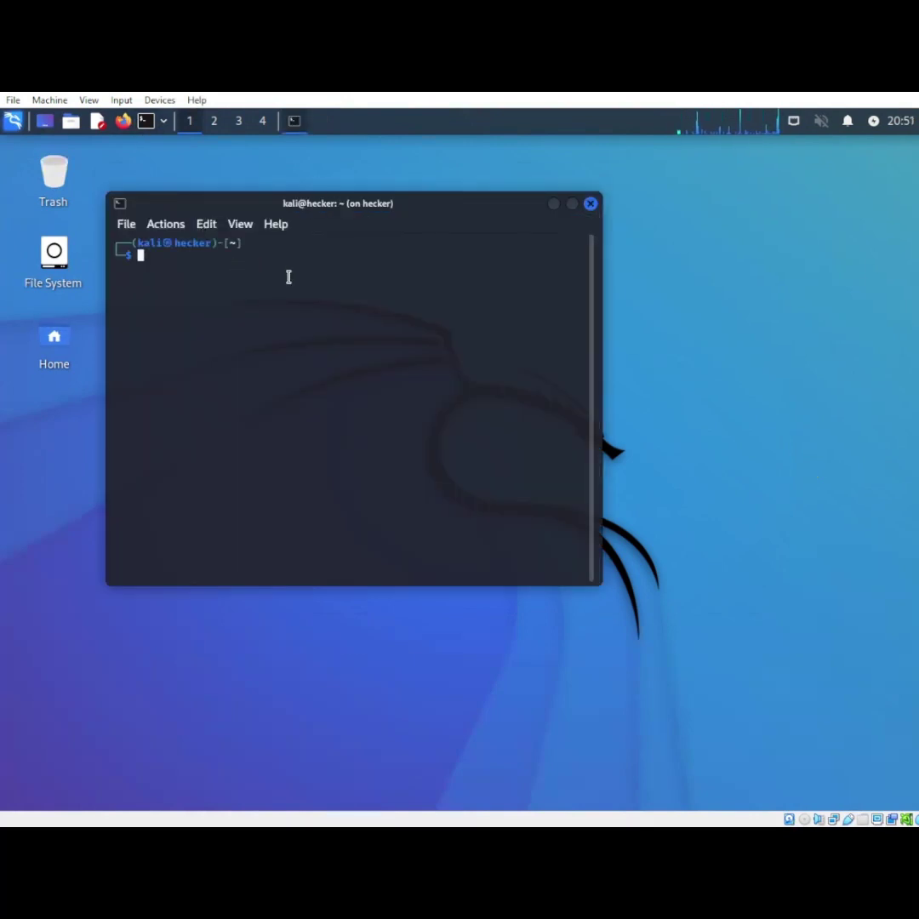
{"action": "left_click_drag", "start_coordinate": [174, 242], "coordinate": [208, 244]}
{"action": "left_click", "coordinate": [212, 262]}
{"action": "type", "text": "user"}
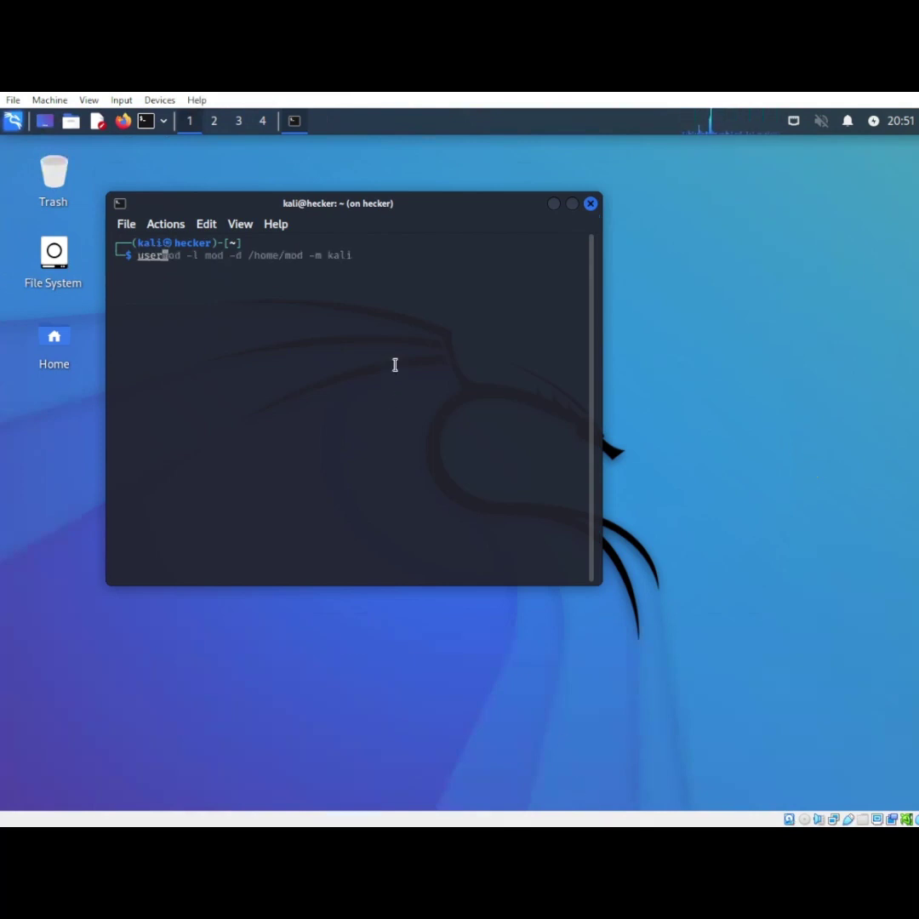
{"action": "type", "text": "mmod -l mod -d "}
{"action": "type", "text": "/home/mod "}
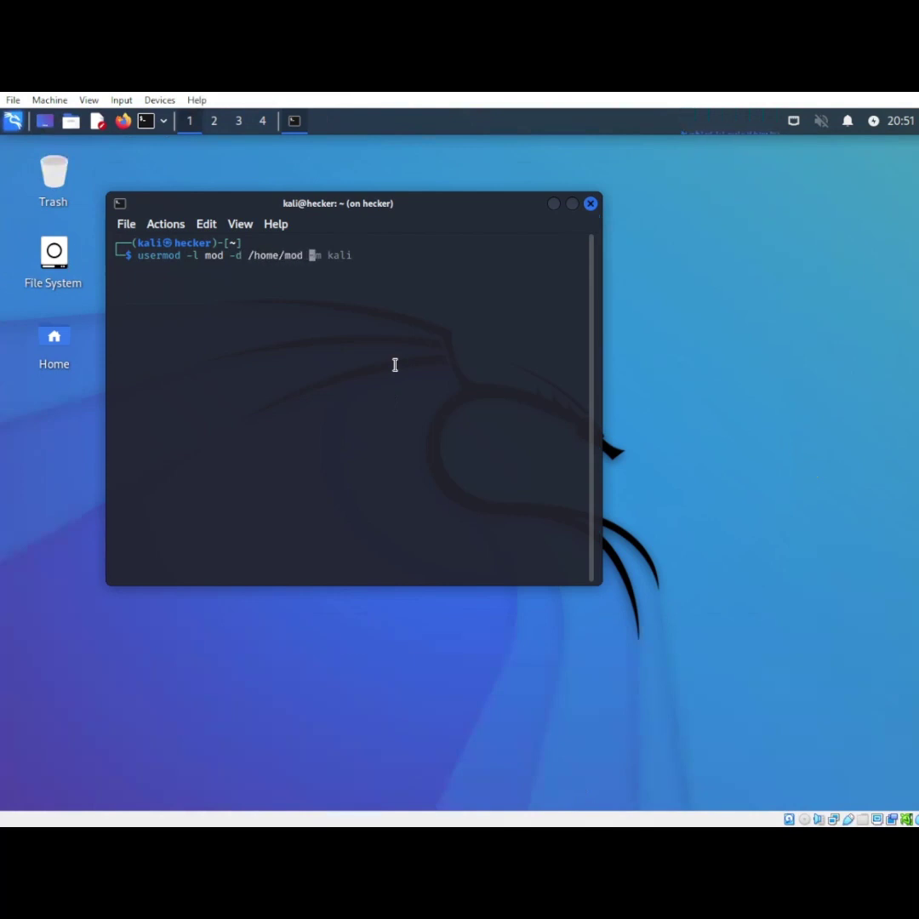
{"action": "type", "text": "-m "}
{"action": "type", "text": "kali"}
- Run usermod -l mod -d /home/mod -m kali, which fails because process 674 uses kali
{"action": "double_click", "coordinate": [226, 255]}
{"action": "left_click", "coordinate": [226, 274]}
{"action": "key", "text": "Return"}
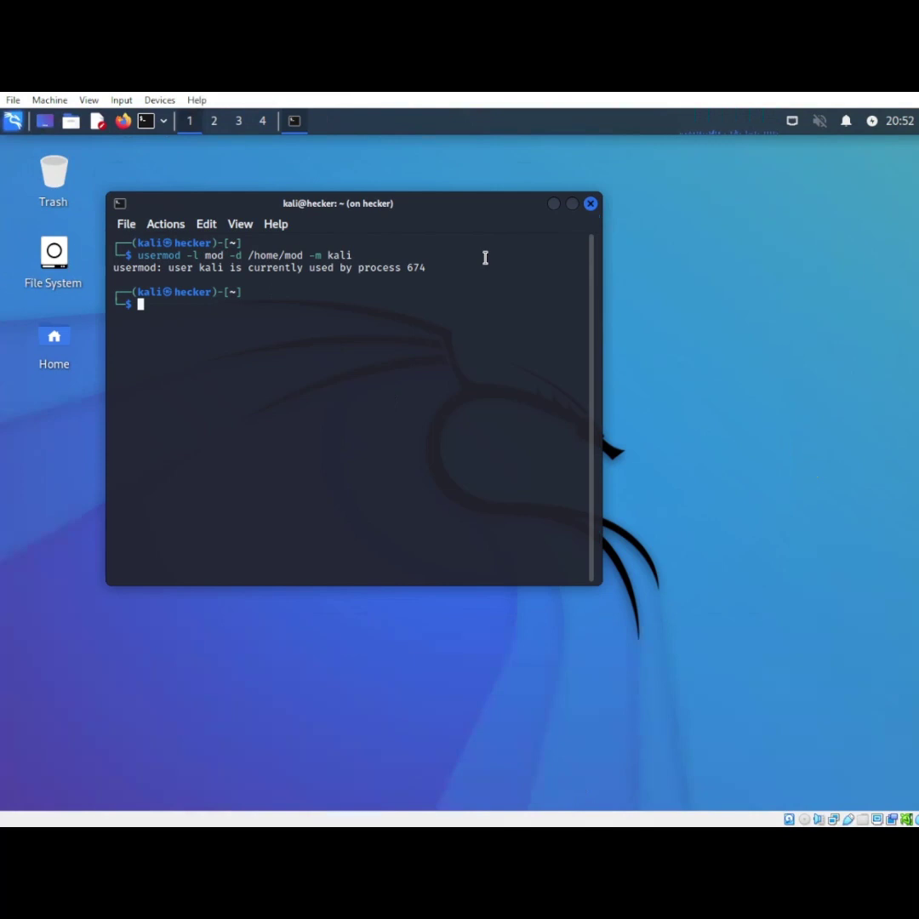
{"action": "type", "text": "sudo su"}
- Become root with sudo su, erase the half-typed passwd command, and close the terminal
{"action": "key", "text": "Return"}
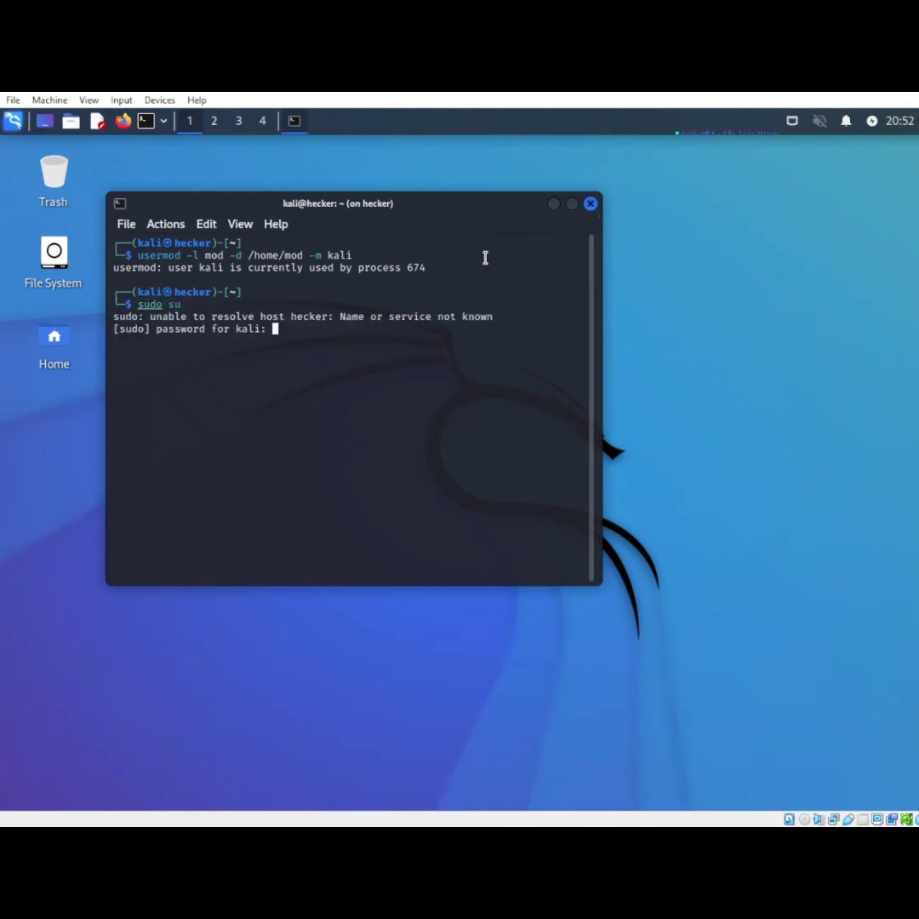
{"action": "key", "text": "Return"}
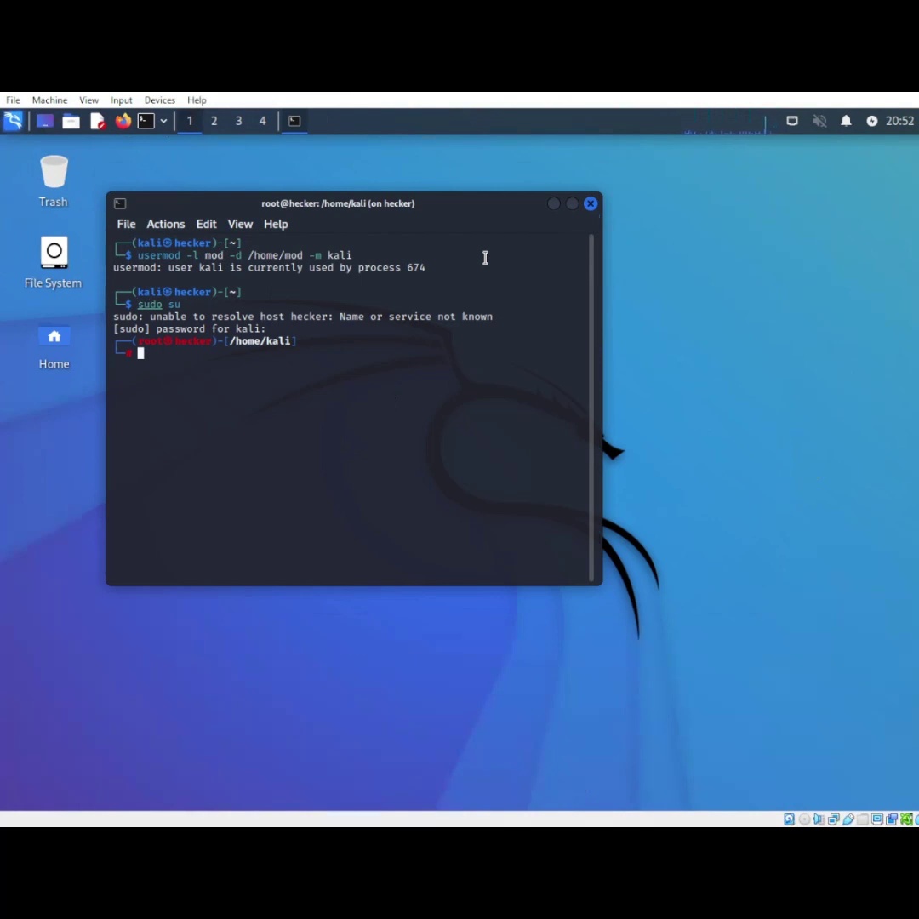
{"action": "type", "text": "passwd"}
{"action": "key", "text": "BackSpace"}
{"action": "key", "text": "BackSpace"}
{"action": "key", "text": "BackSpace"}
{"action": "key", "text": "BackSpace"}
{"action": "key", "text": "BackSpace"}
{"action": "key", "text": "BackSpace"}
{"action": "key", "text": "BackSpace"}
{"action": "type", "text": "e"}
{"action": "key", "text": "BackSpace"}
{"action": "left_click", "coordinate": [592, 205]}
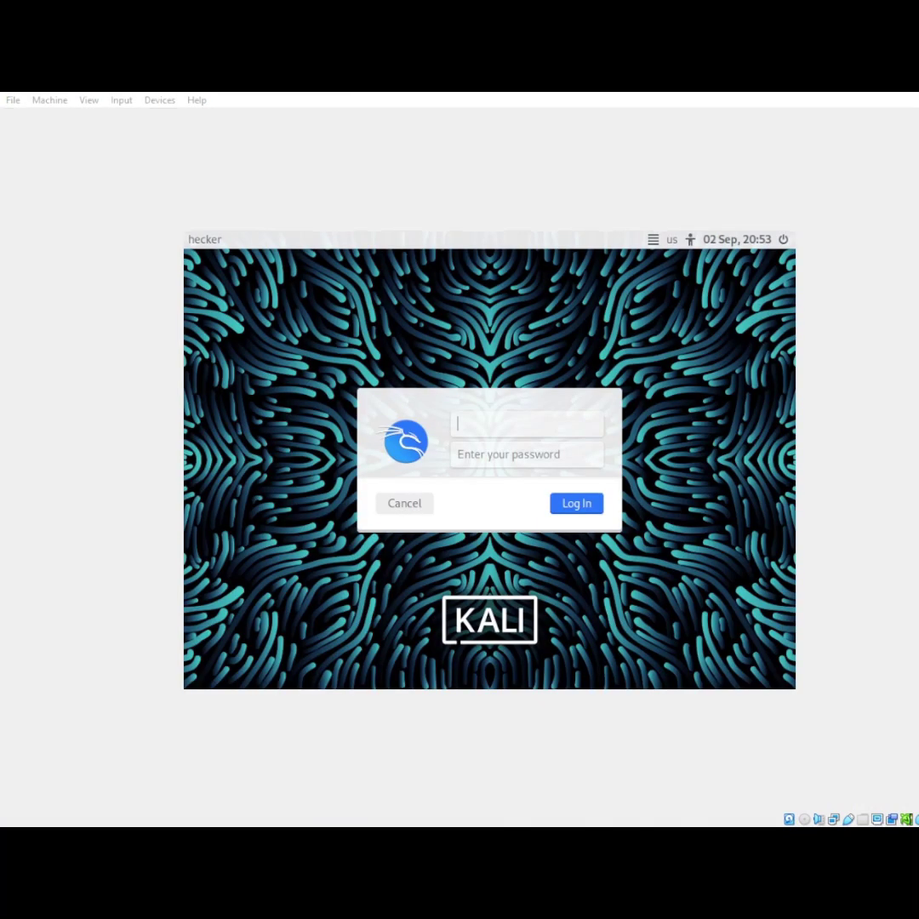
- Log in as root with the root password on the hecker login screen
{"action": "key", "text": "alt+Tab"}
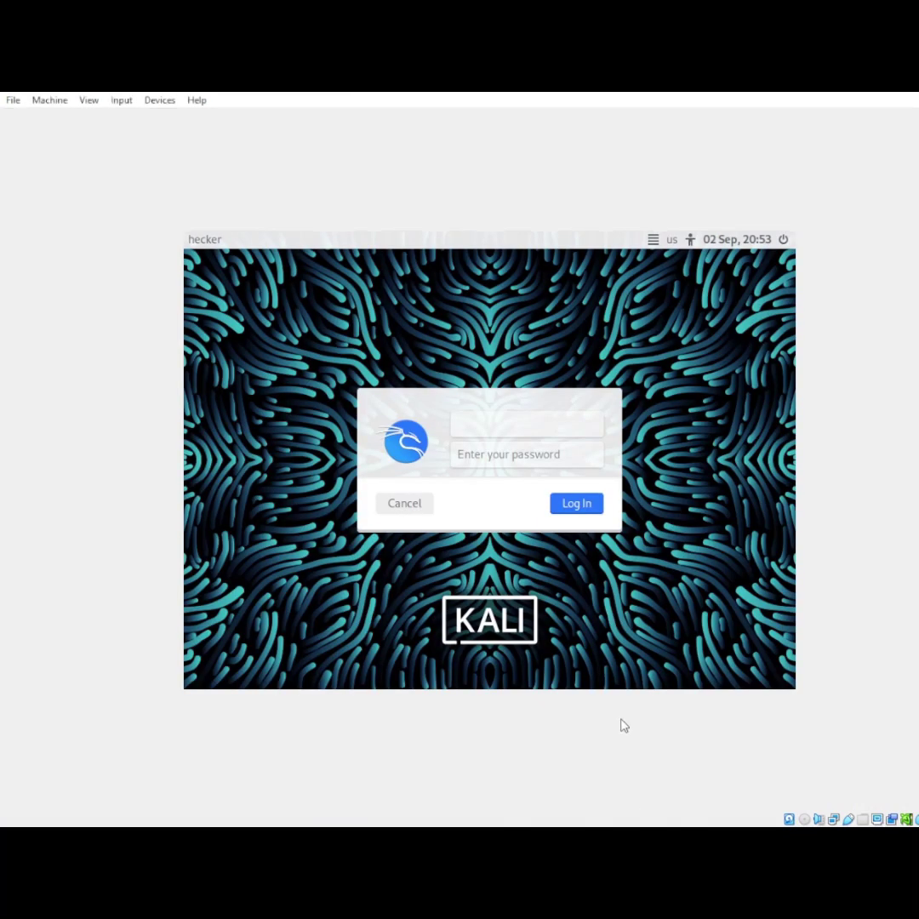
{"action": "key", "text": "Tab"}
{"action": "key", "text": "Return"}
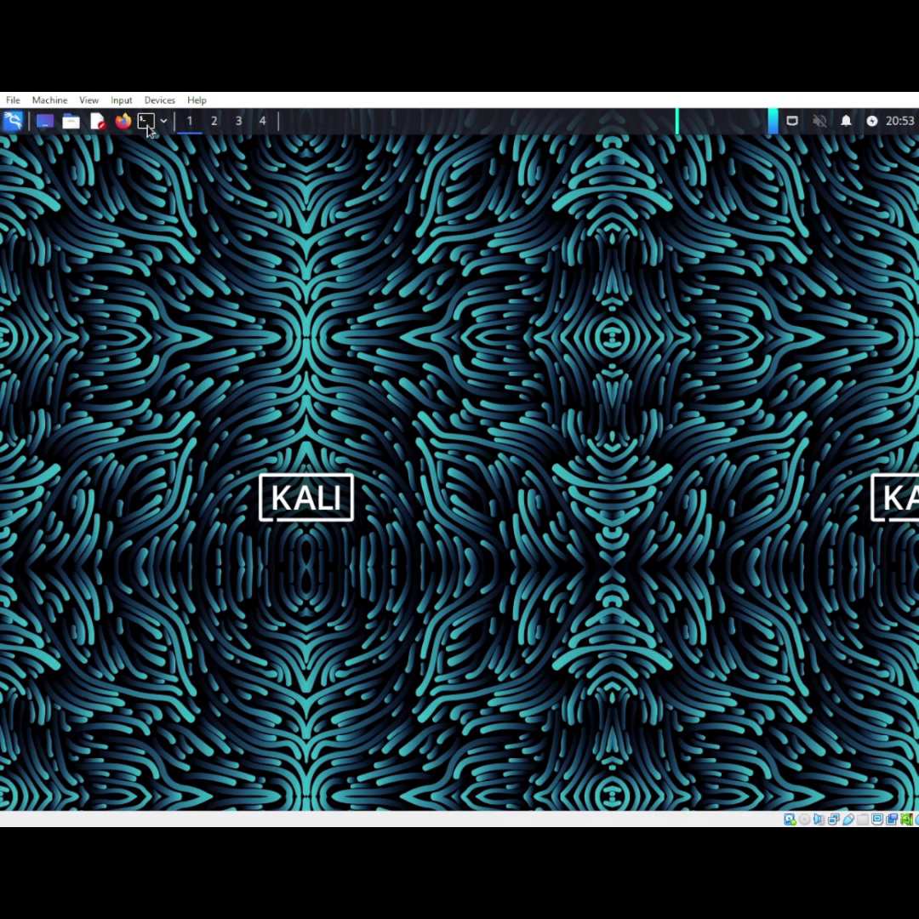
- In a new root terminal, edit and run usermod -l mod -d /home/mod -m kali
{"action": "key", "text": "ctrl+alt+t"}
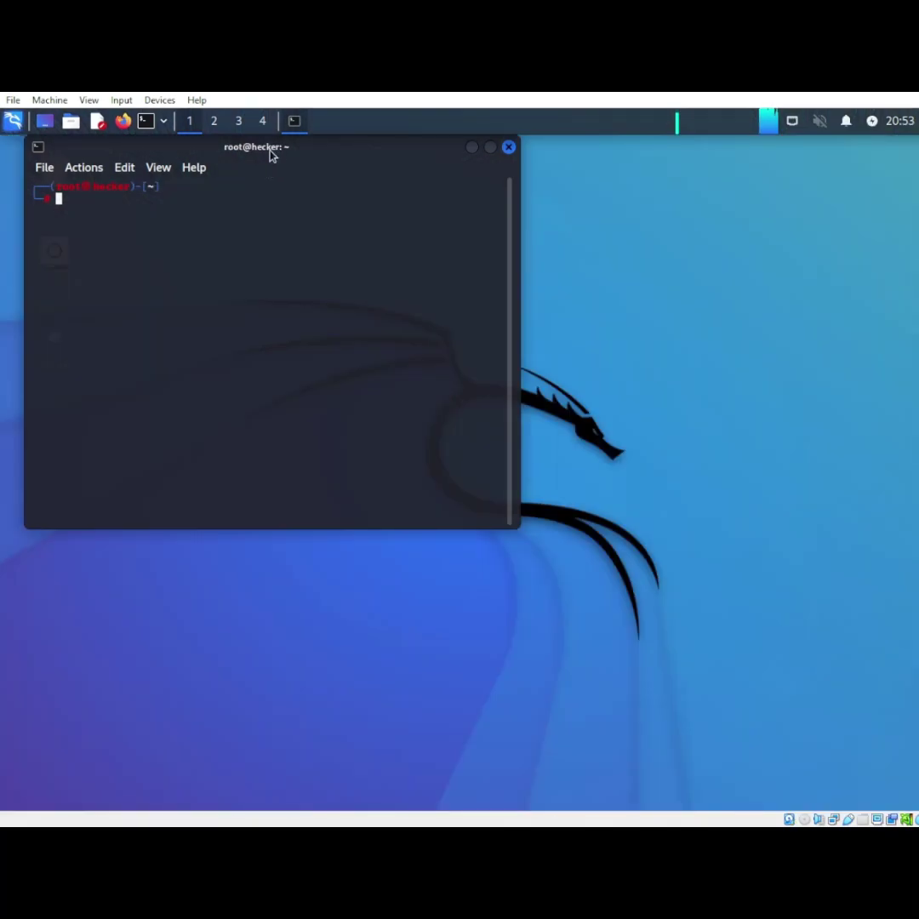
{"action": "left_click_drag", "start_coordinate": [269, 146], "coordinate": [366, 190]}
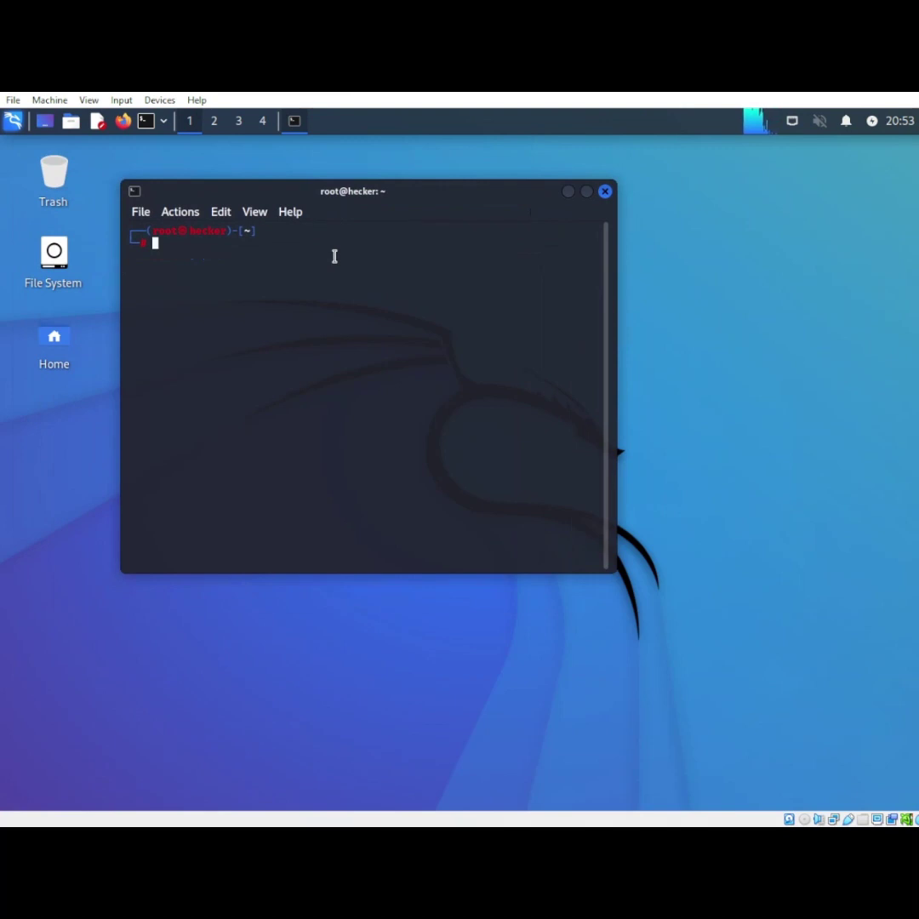
{"action": "type", "text": "user"}
{"action": "key", "text": "BackSpace"}
{"action": "key", "text": "BackSpace"}
{"action": "type", "text": "ermod"}
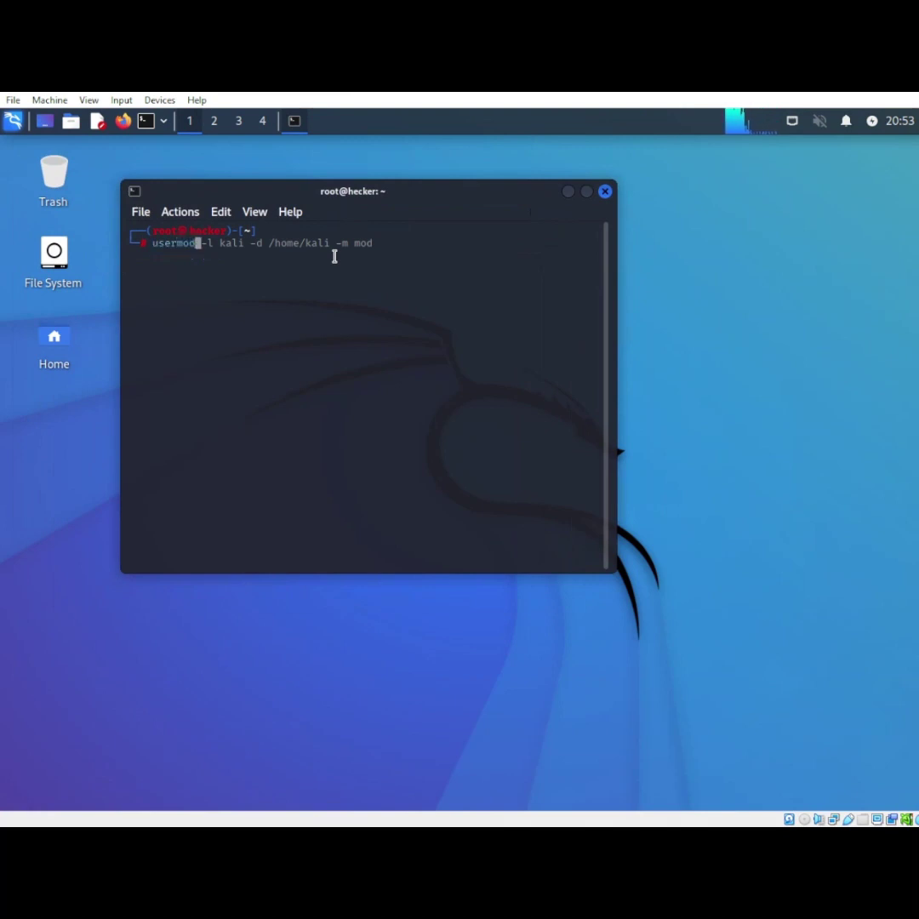
{"action": "key", "text": "Right"}
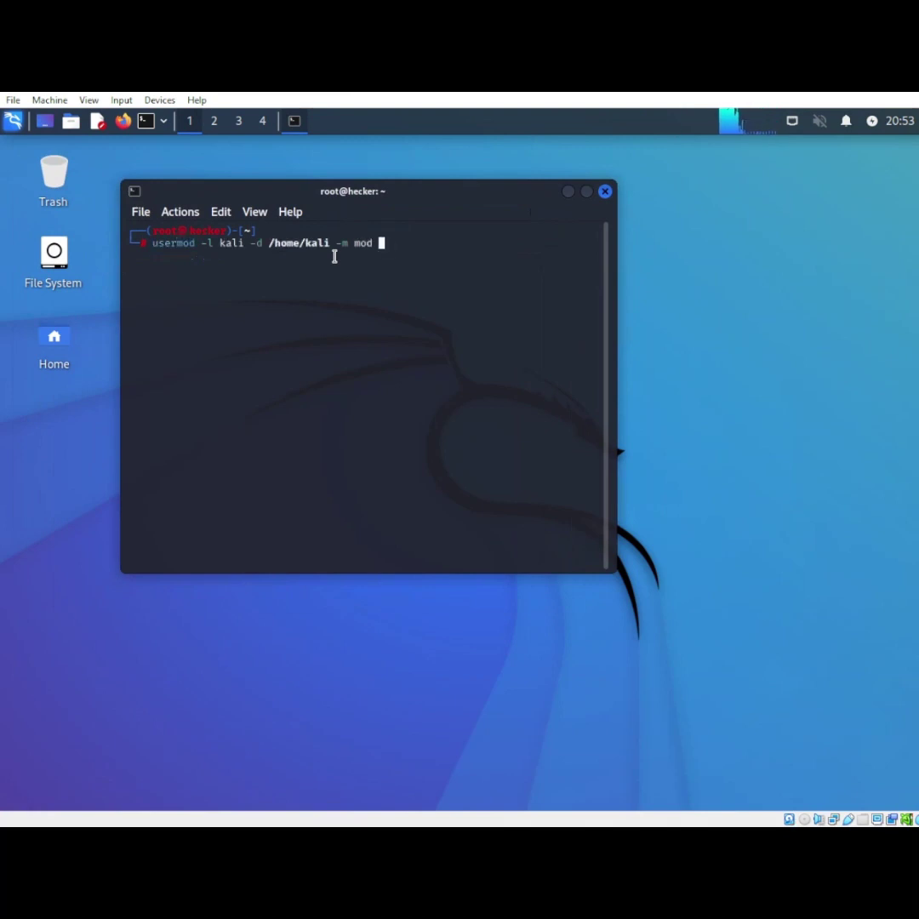
{"action": "key", "text": "Left"}
{"action": "key", "text": "Left"}
{"action": "key", "text": "Left"}
{"action": "key", "text": "Left"}
{"action": "key", "text": "Left"}
{"action": "key", "text": "Left"}
{"action": "key", "text": "Left"}
{"action": "key", "text": "Left"}
{"action": "key", "text": "Left"}
{"action": "key", "text": "BackSpace"}
{"action": "key", "text": "BackSpace"}
{"action": "key", "text": "BackSpace"}
{"action": "key", "text": "BackSpace"}
{"action": "key", "text": "BackSpace"}
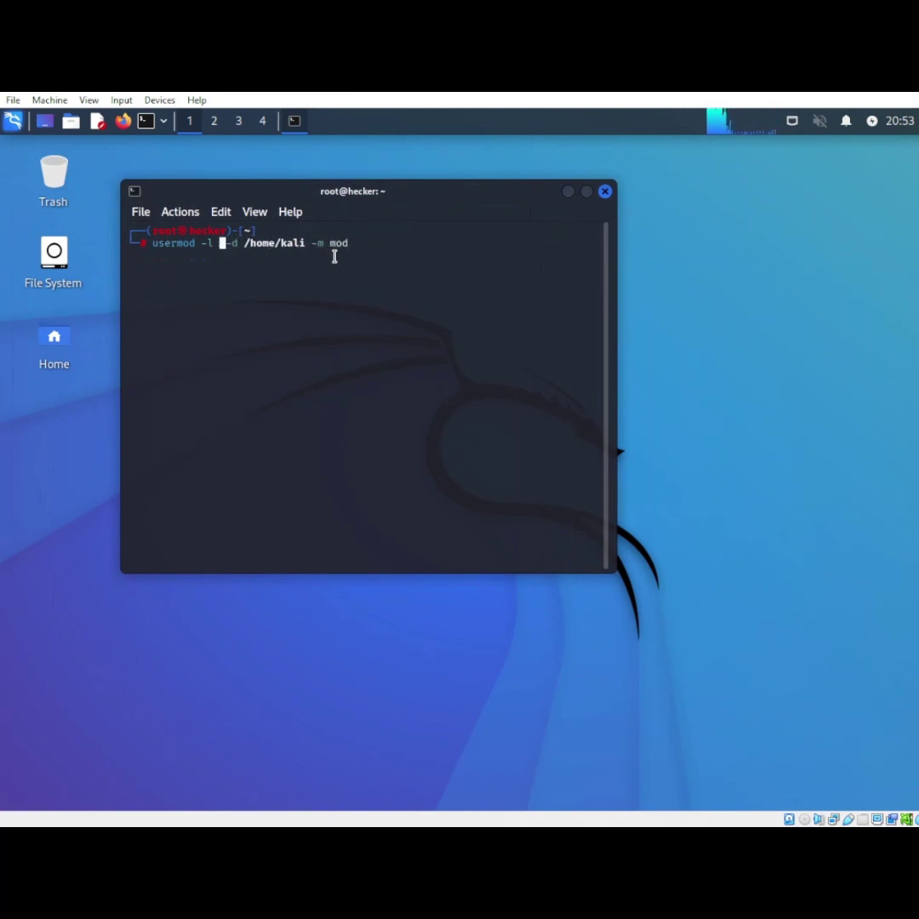
{"action": "type", "text": "mod"}
{"action": "key", "text": "Right"}
{"action": "key", "text": "Right"}
{"action": "key", "text": "Right"}
{"action": "key", "text": "Right"}
{"action": "key", "text": "Right"}
{"action": "key", "text": "Right"}
{"action": "key", "text": "Right"}
{"action": "key", "text": "Right"}
{"action": "key", "text": "Right"}
{"action": "key", "text": "BackSpace"}
{"action": "key", "text": "BackSpace"}
{"action": "key", "text": "BackSpace"}
{"action": "key", "text": "BackSpace"}
{"action": "type", "text": "mod"}
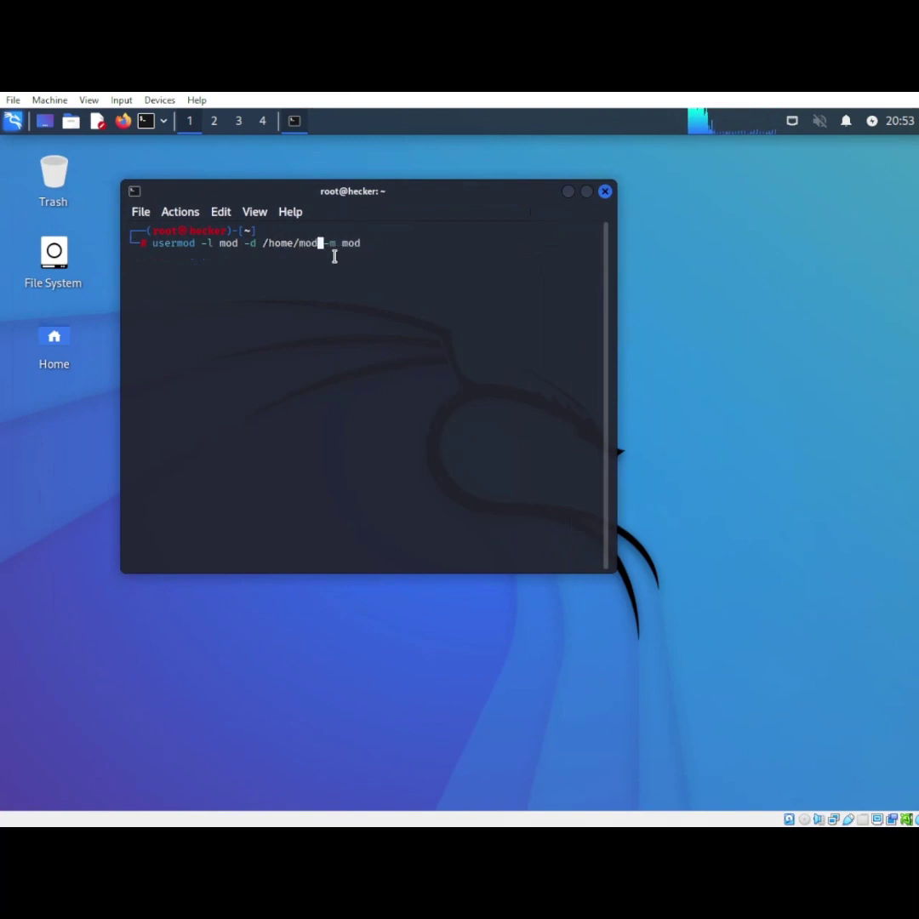
{"action": "key", "text": "Right"}
{"action": "key", "text": "Right"}
{"action": "key", "text": "Right"}
{"action": "key", "text": "Right"}
{"action": "key", "text": "Right"}
{"action": "key", "text": "Right"}
{"action": "key", "text": "Right"}
{"action": "key", "text": "BackSpace"}
{"action": "key", "text": "BackSpace"}
{"action": "key", "text": "BackSpace"}
{"action": "type", "text": "kali"}
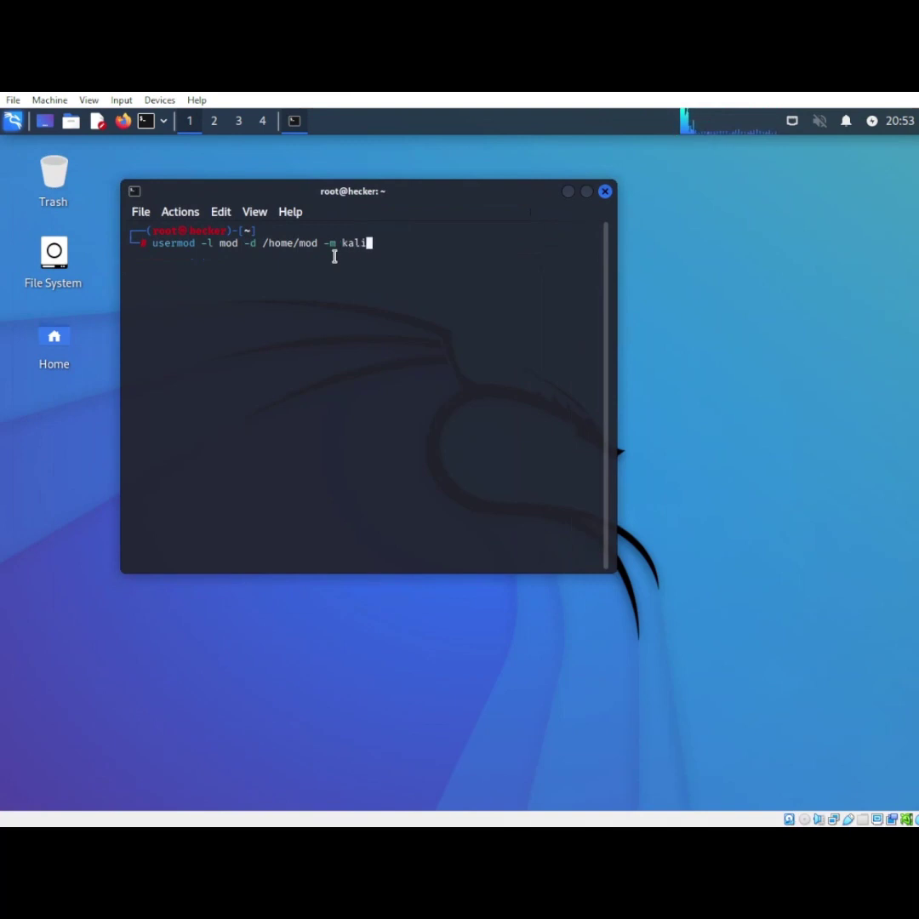
{"action": "key", "text": "Return"}
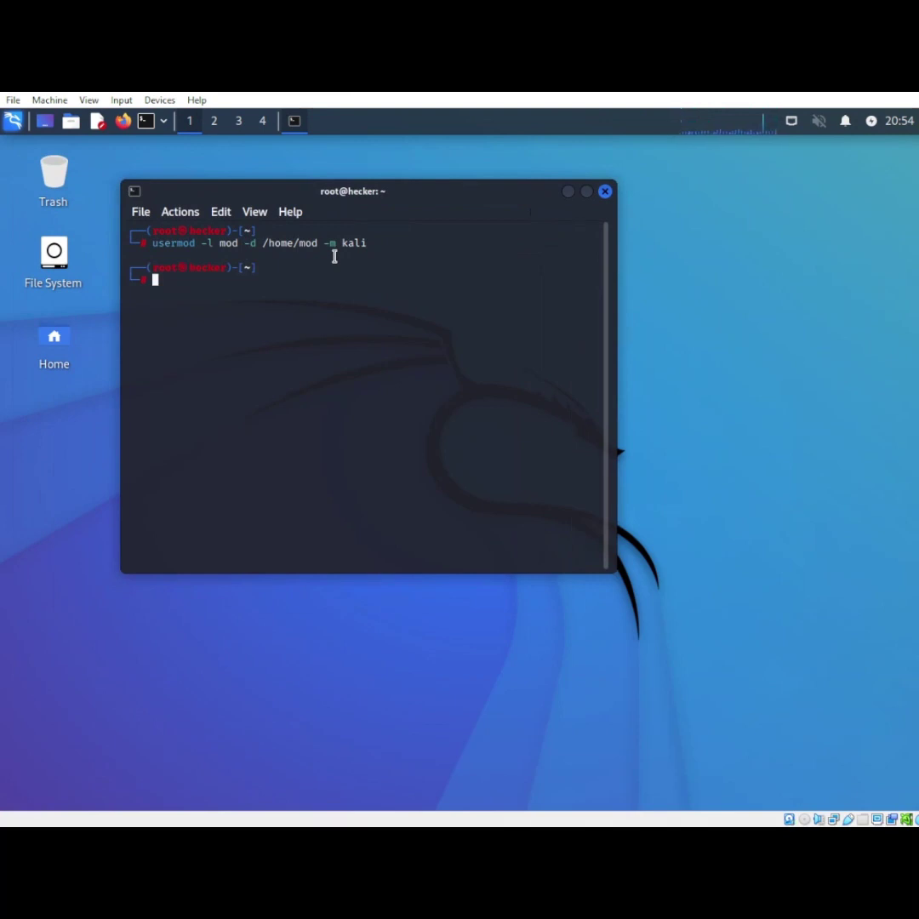
{"action": "type", "text": "grou"}
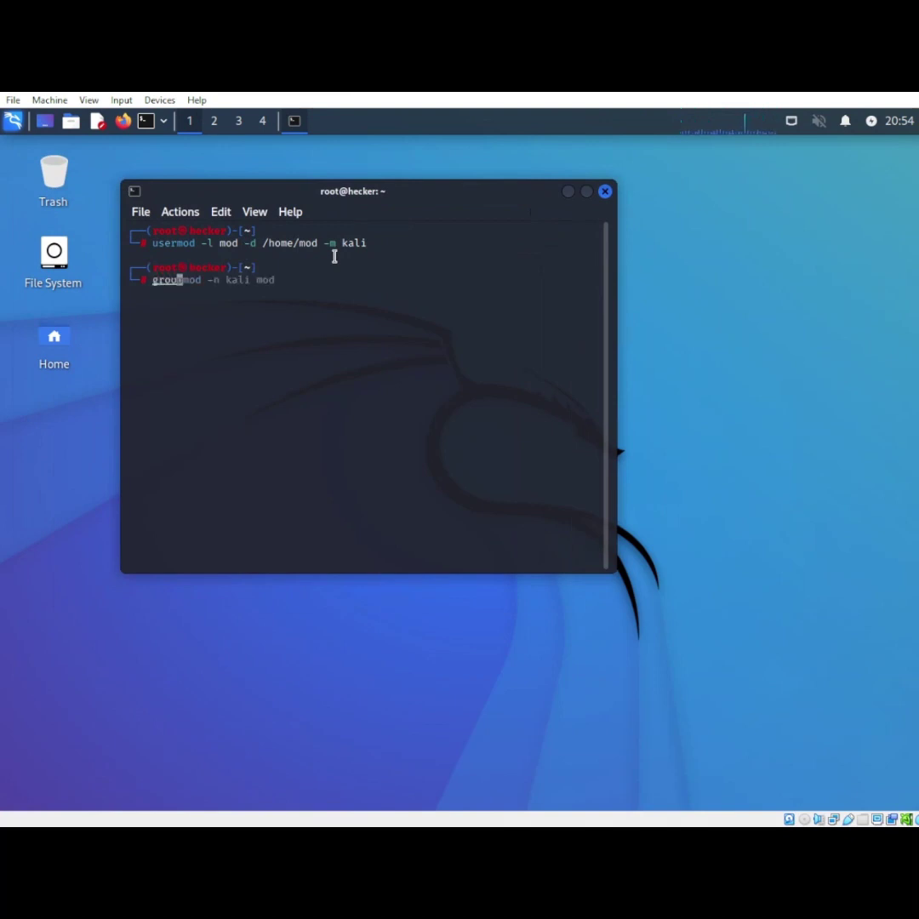
{"action": "type", "text": "pmo"}
{"action": "type", "text": "d -n "}
{"action": "type", "text": "mod kali"}
- Run groupmod -n mod kali to rename the kali group to mod
{"action": "key", "text": "Return"}
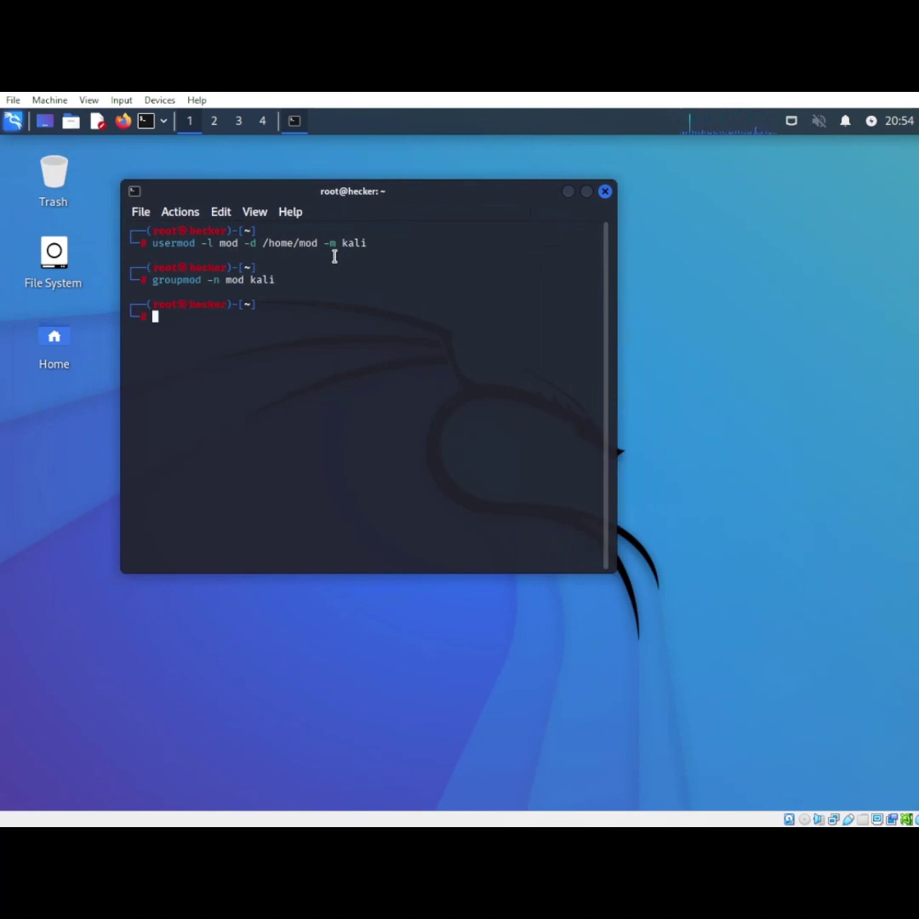
{"action": "type", "text": "exit"}
- Exit the root shell, log out, and log in as mod with its password
{"action": "key", "text": "Return"}
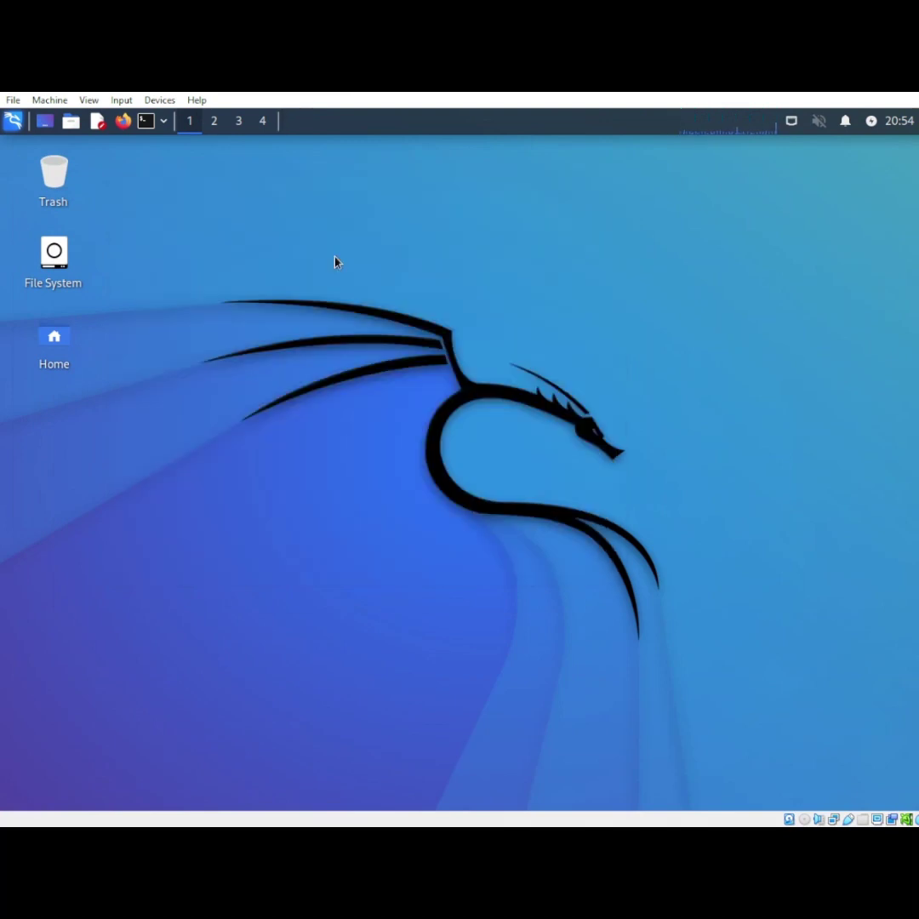
{"action": "key", "text": "ctrl+alt+Delete"}
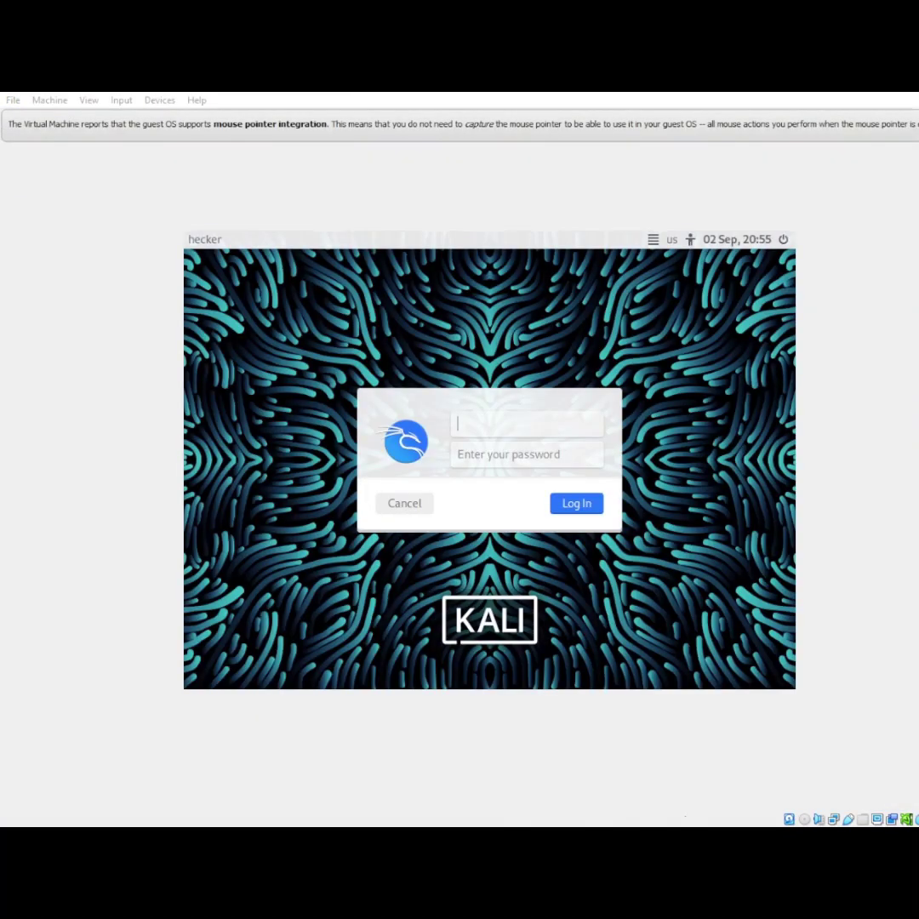
{"action": "left_click", "coordinate": [526, 425]}
{"action": "key", "text": "Tab"}
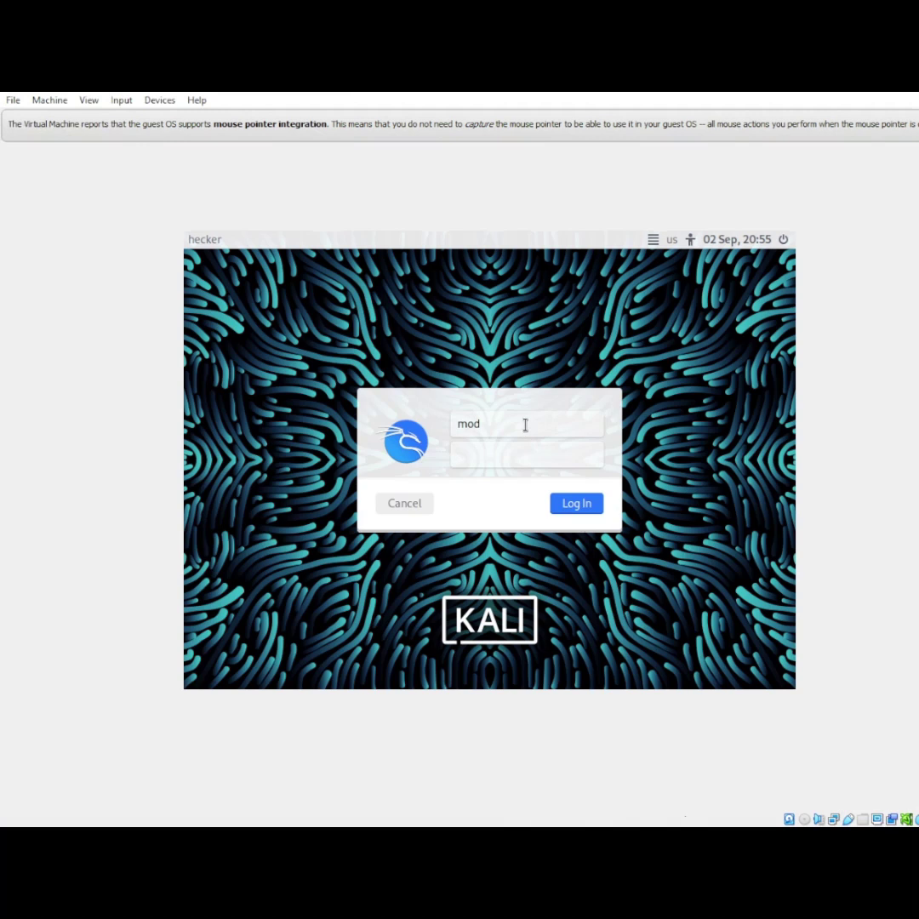
{"action": "key", "text": "Return"}
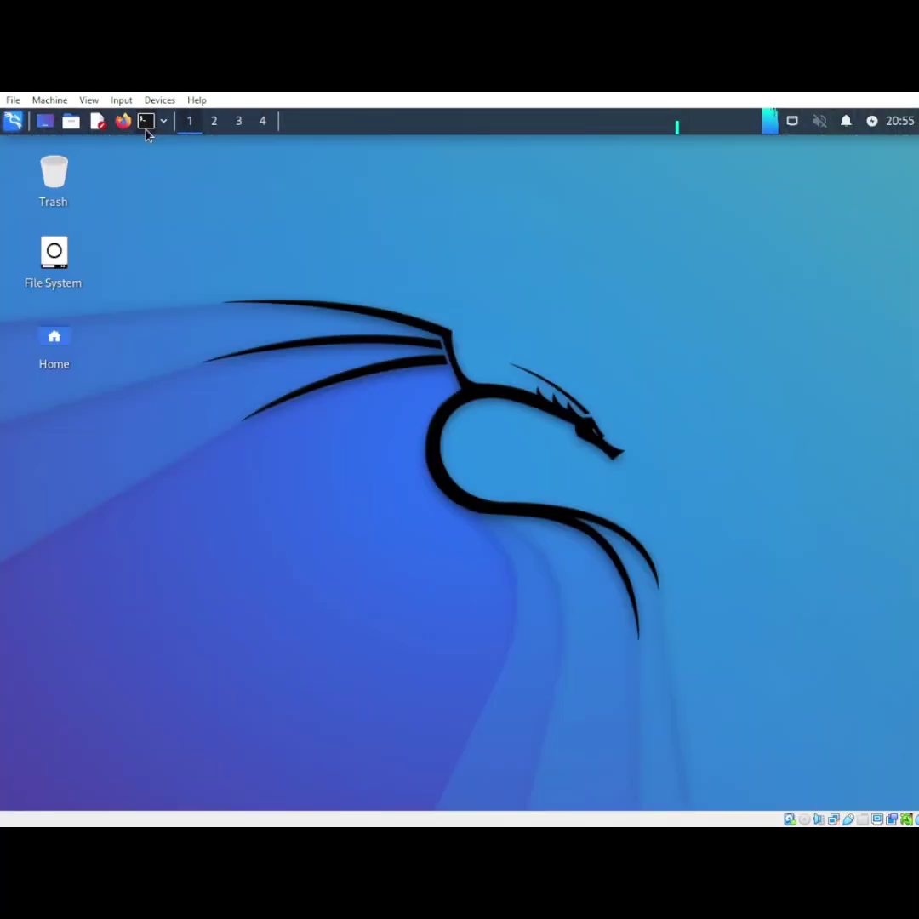
- Open a new QTerminal window and check its prompt shows user mod on host hecker
{"action": "left_click", "coordinate": [146, 124]}
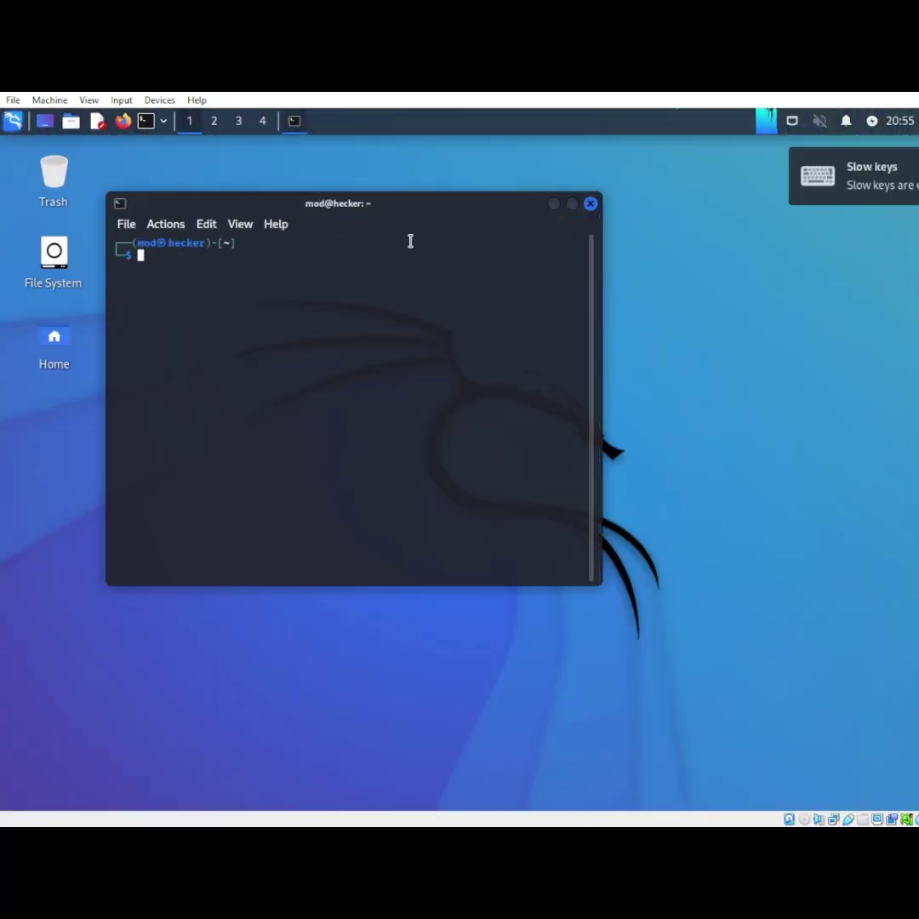
{"action": "left_click_drag", "start_coordinate": [334, 204], "coordinate": [393, 315]}
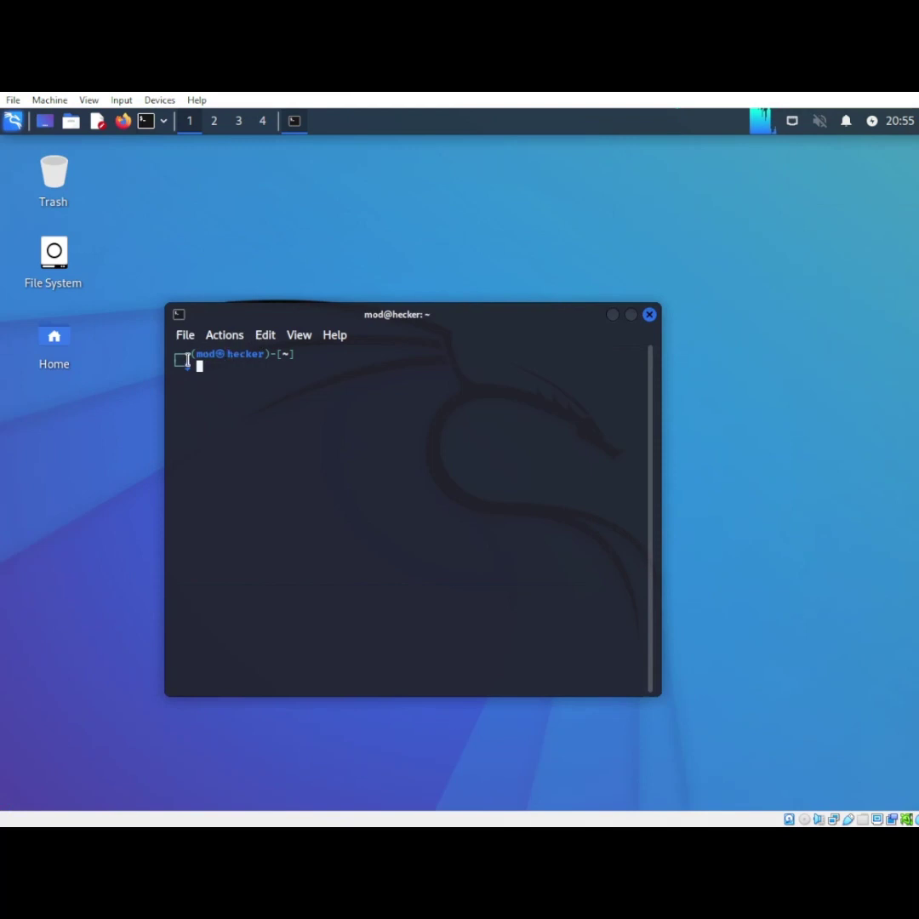
{"action": "left_click_drag", "start_coordinate": [195, 353], "coordinate": [221, 353]}
{"action": "left_click", "coordinate": [199, 354]}
{"action": "key", "text": "BackSpace"}
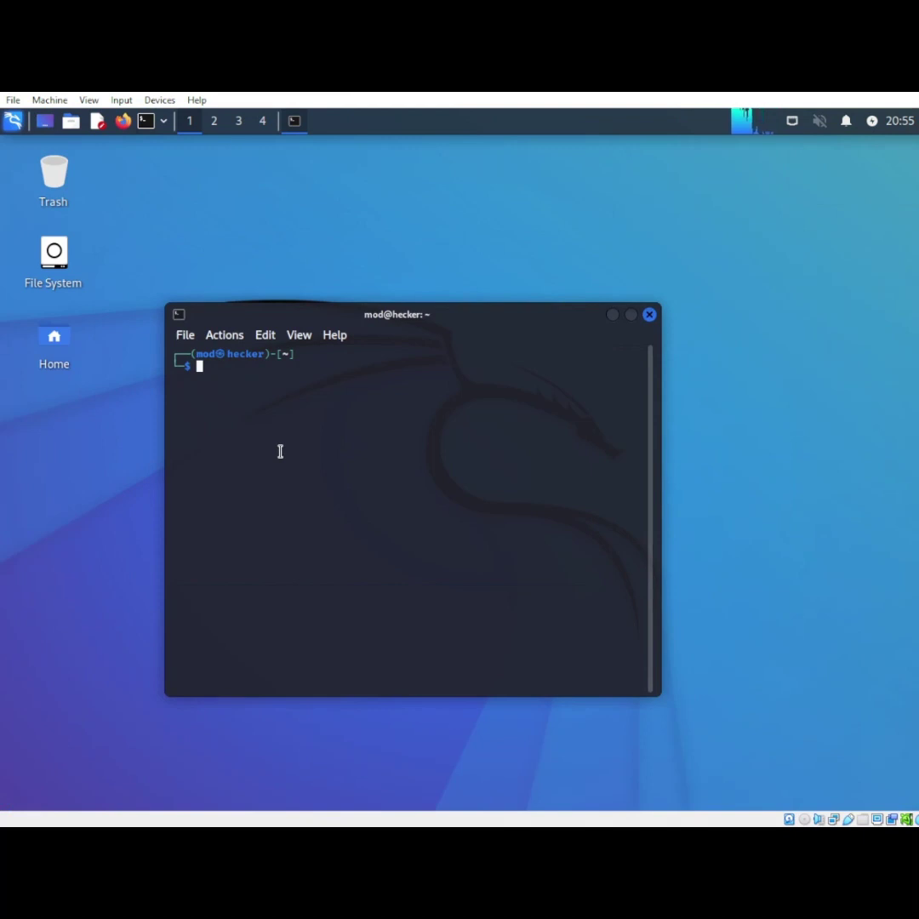